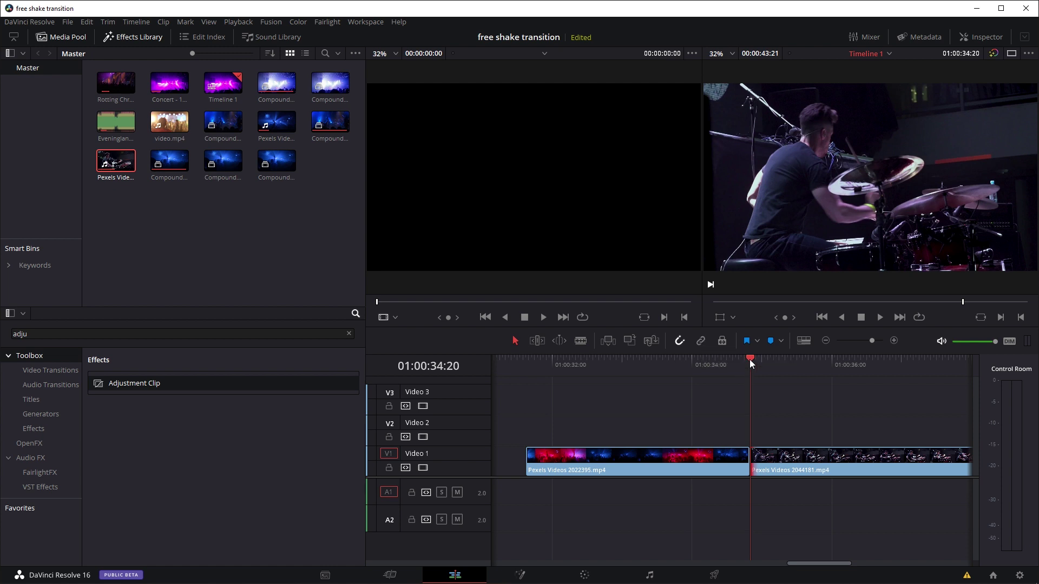
Step: Play and scrub through the cut between the concert clips to find the drum hit
drag(749, 360, 674, 364)
key(space)
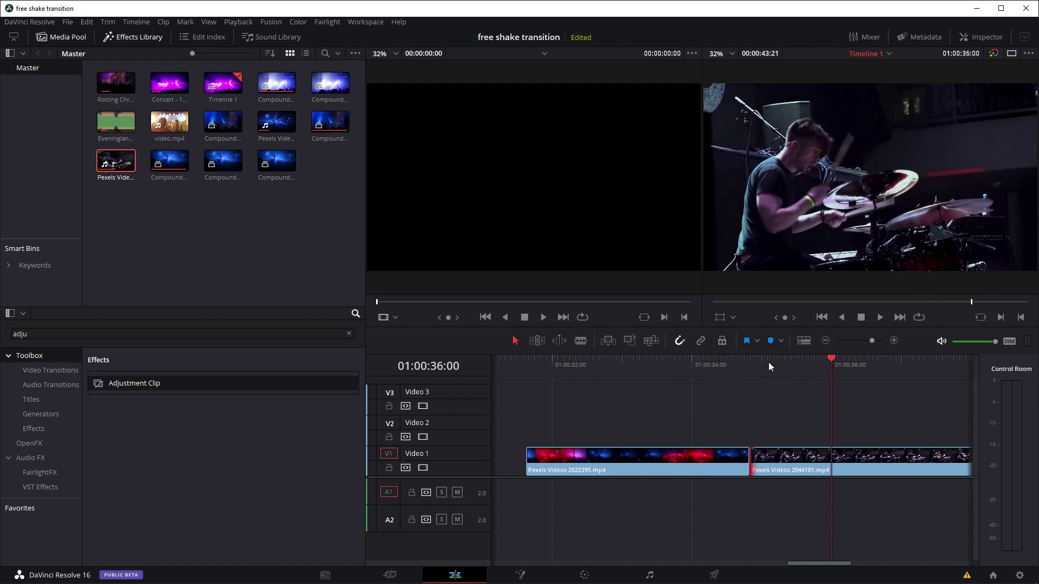
mouse_move(767, 360)
mouse_down()
mouse_move(755, 358)
mouse_move(787, 358)
mouse_move(752, 358)
mouse_up()
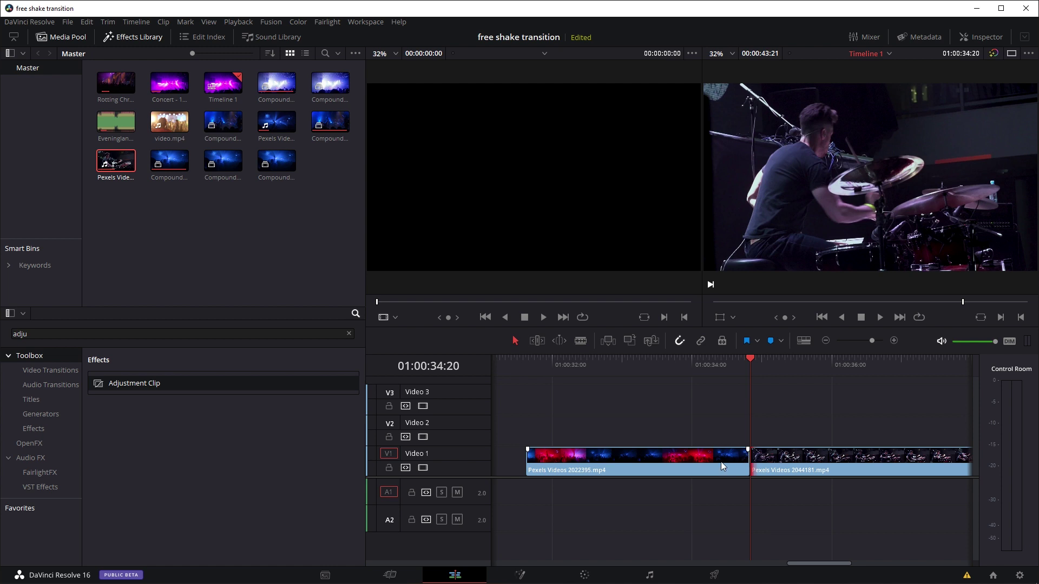
key(Left)
key(Left)
key(Left)
key(Left)
key(Left)
key(Left)
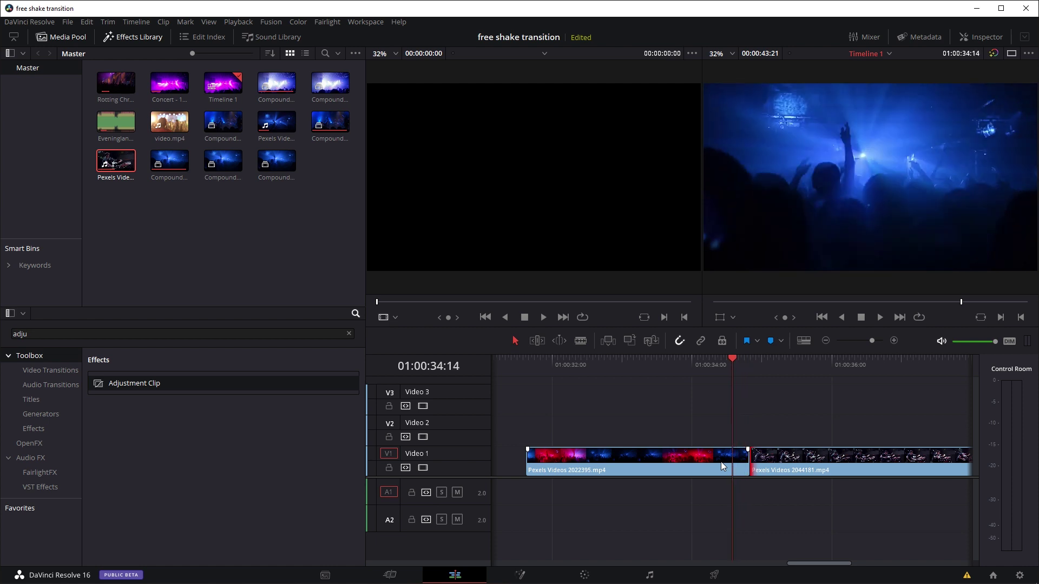
Step: Blade Video 1 at 01:00:34:14 and 01:00:35:02, then select both short pieces
click(581, 340)
click(734, 458)
click(749, 360)
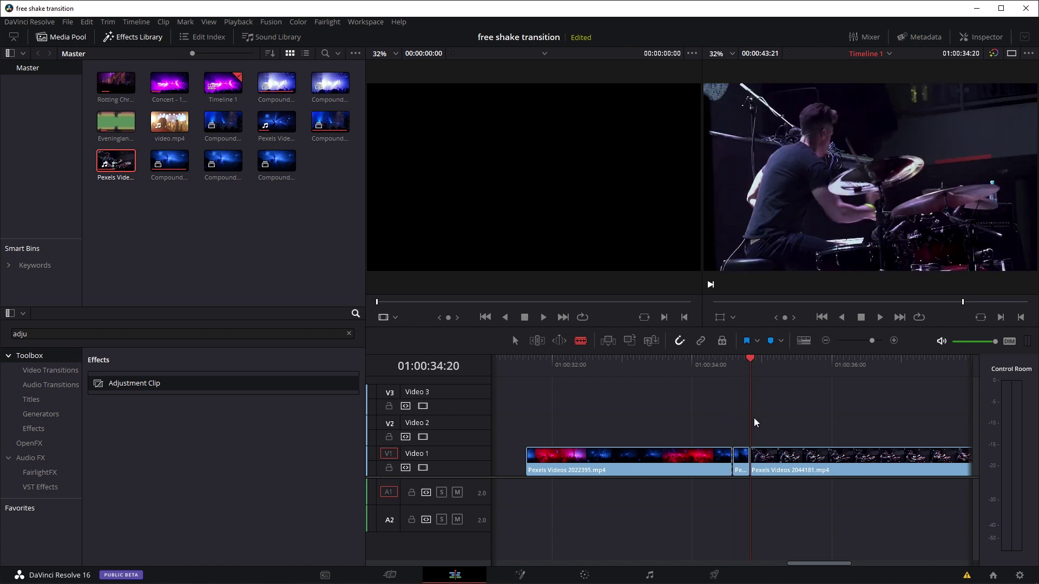
key(Right)
key(Right)
key(Right)
key(Right)
key(Right)
key(Right)
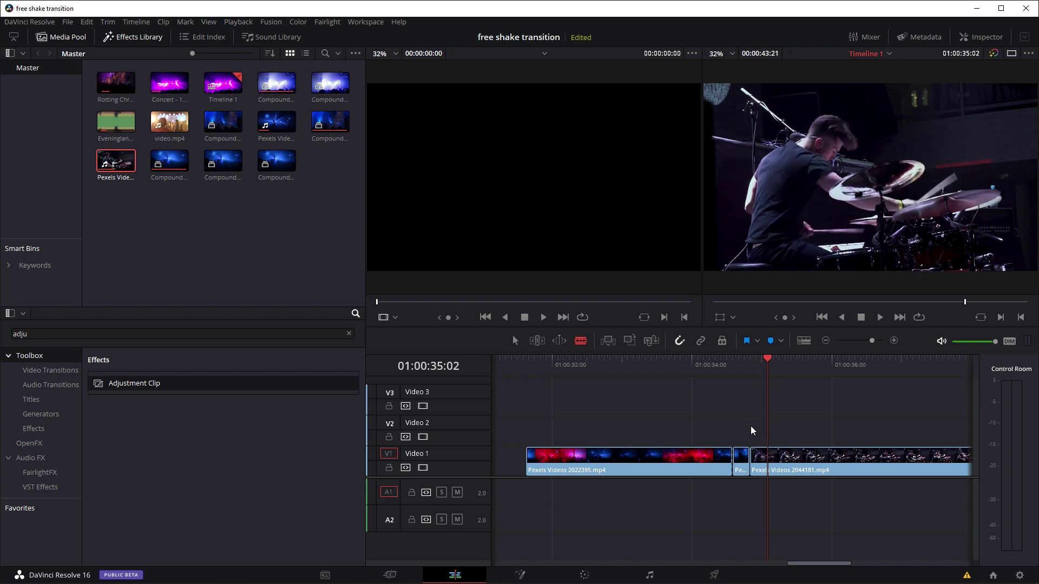
click(769, 463)
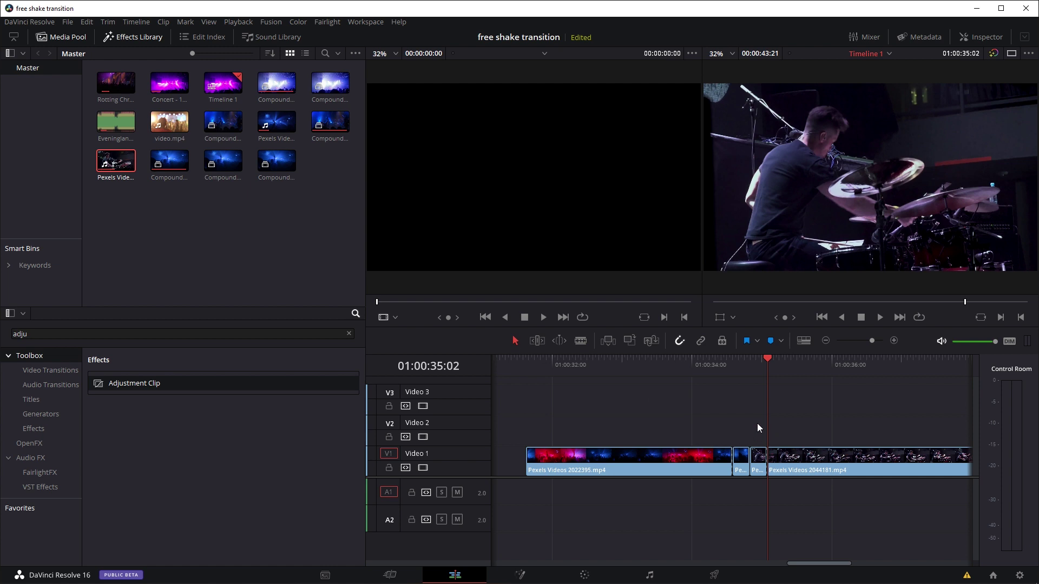
drag(758, 423, 747, 453)
Step: Merge the two short pieces into Compound Clip 8 and select it, playhead a few frames inside
right_click(741, 468)
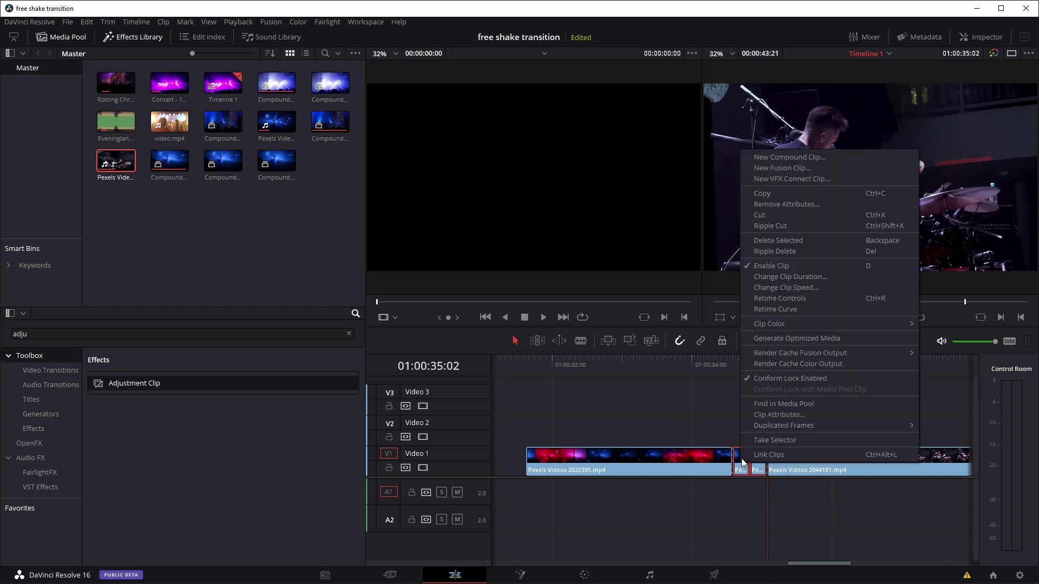
click(767, 157)
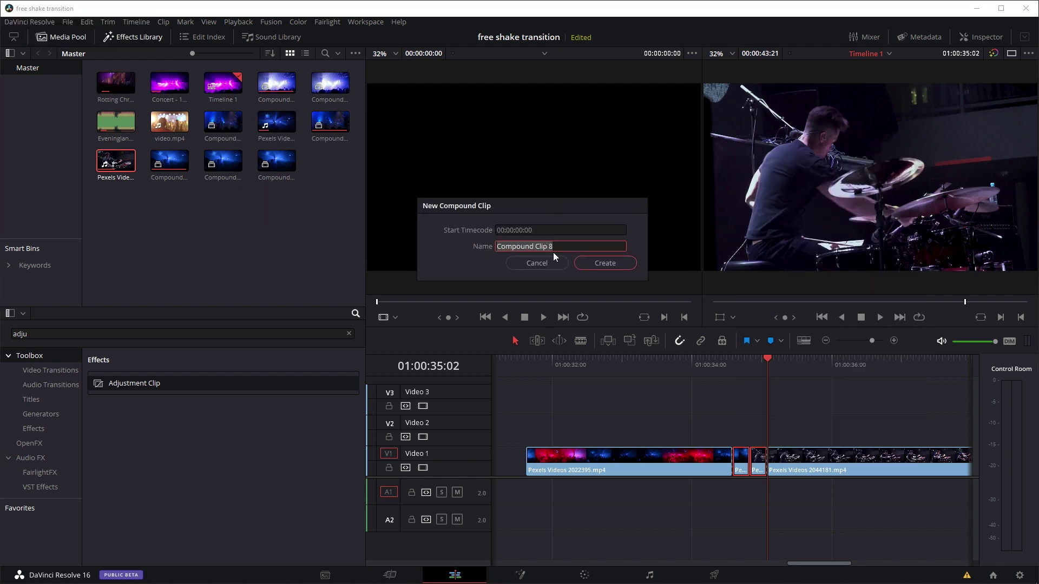
click(596, 265)
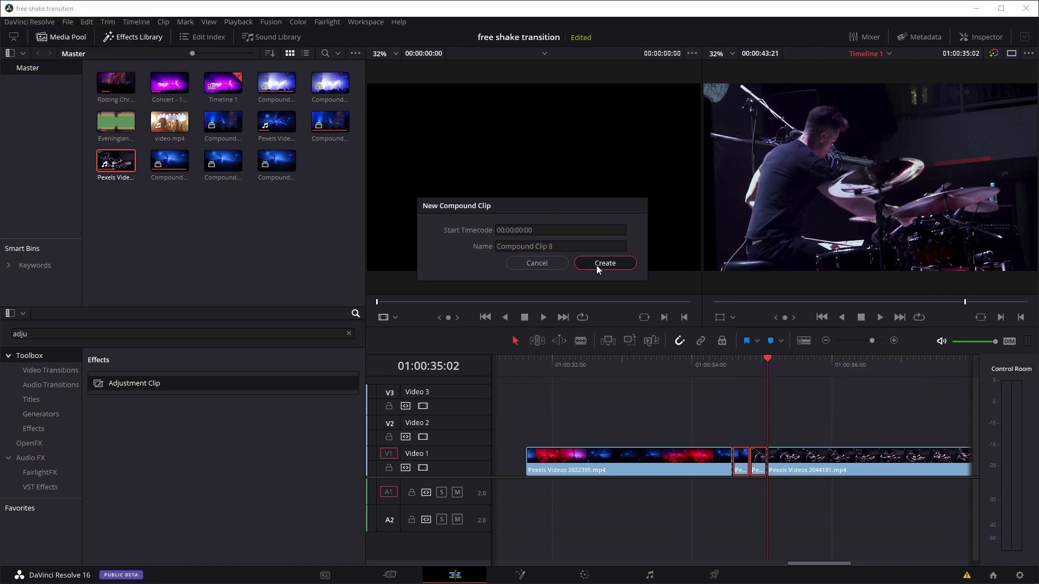
click(742, 362)
click(754, 469)
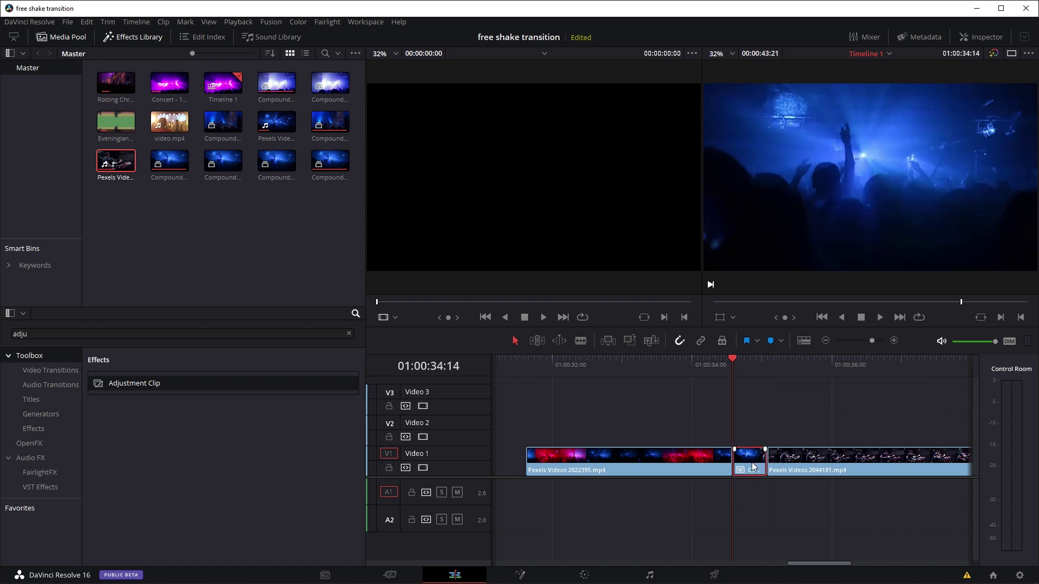
drag(733, 359, 748, 361)
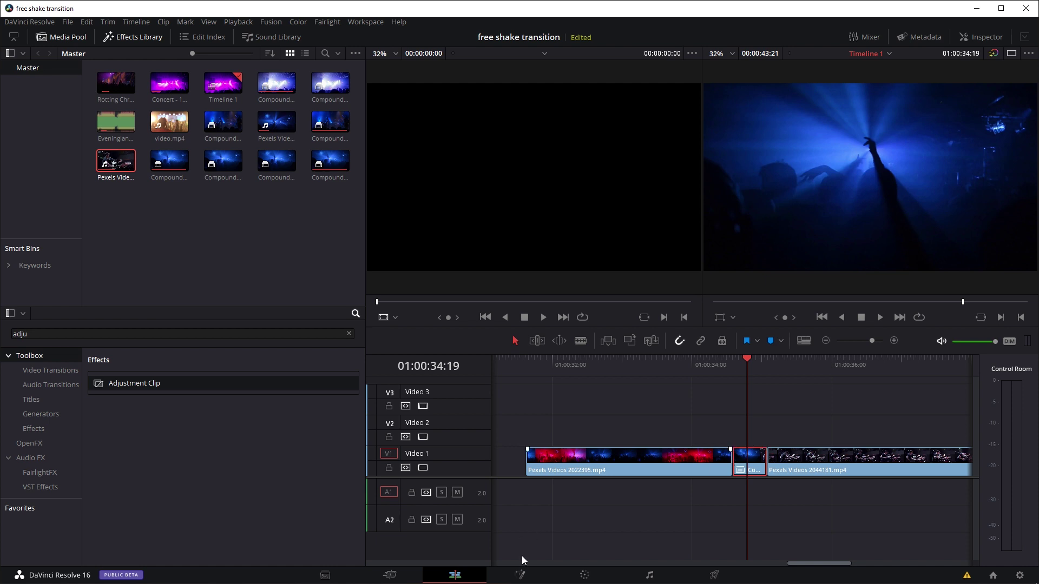
Step: Open the compound clip in Fusion and drop the bass shake macro between MediaIn1 and MediaOut1
click(520, 575)
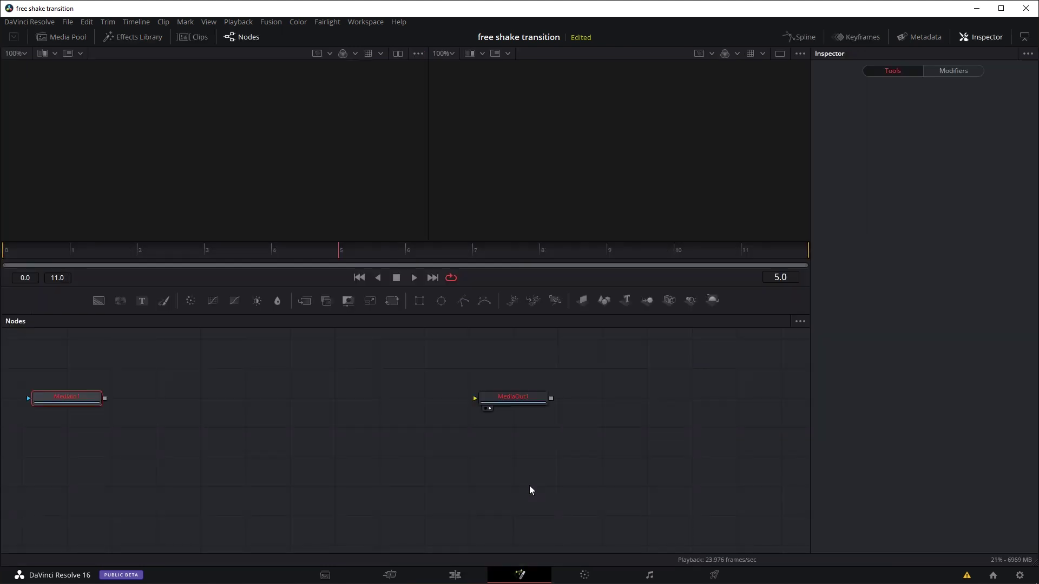
key(alt+Tab)
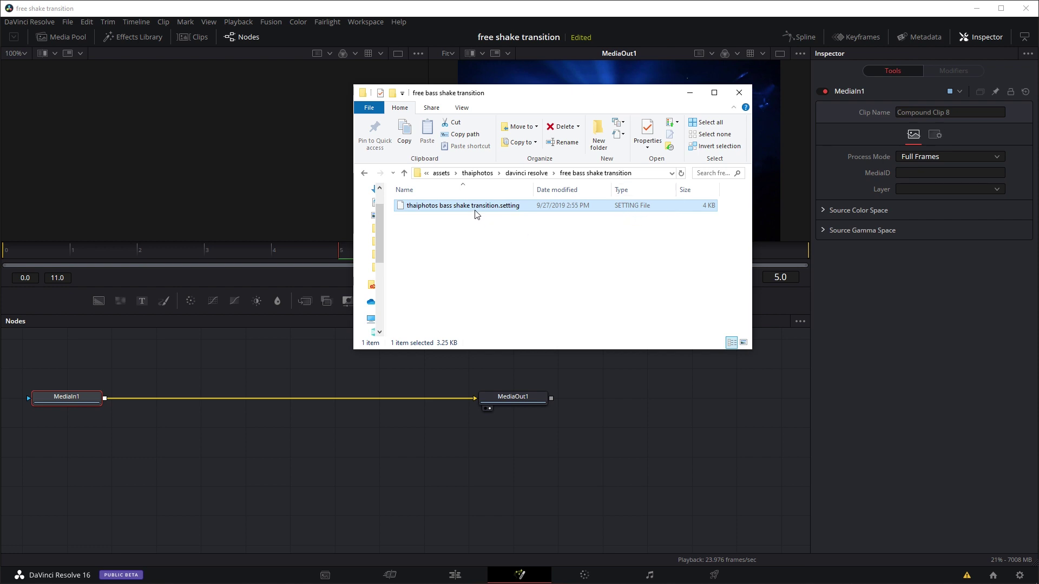
drag(470, 211, 280, 401)
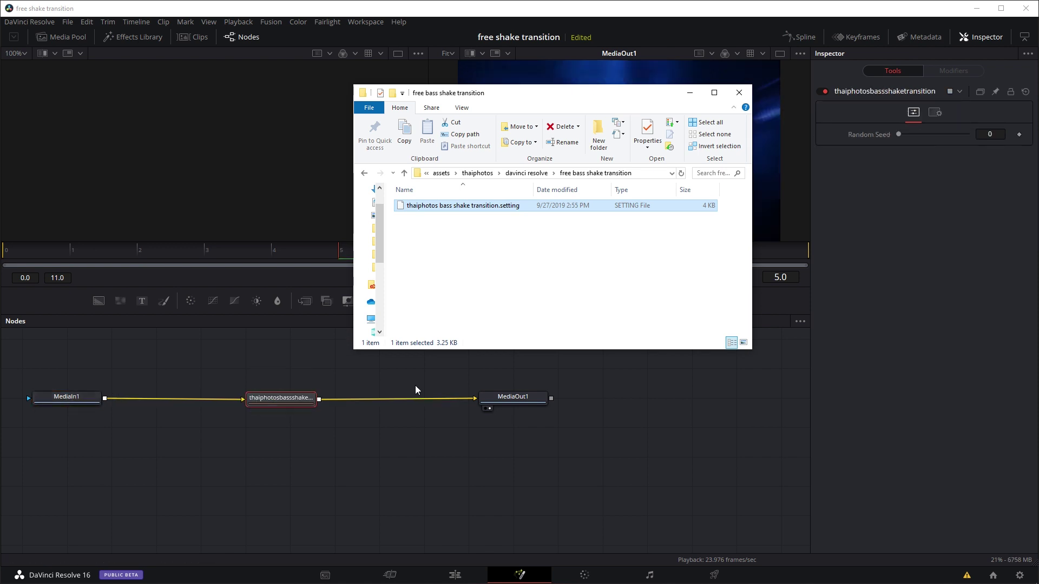
click(327, 236)
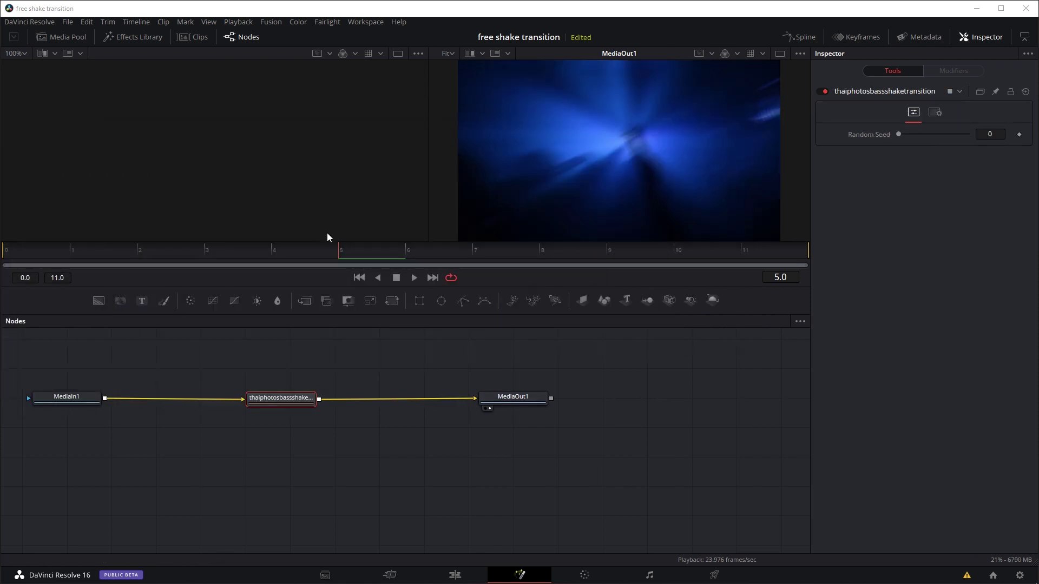
Step: Preview the shake in the Fusion viewer, stop it, and return to the Edit page
click(415, 277)
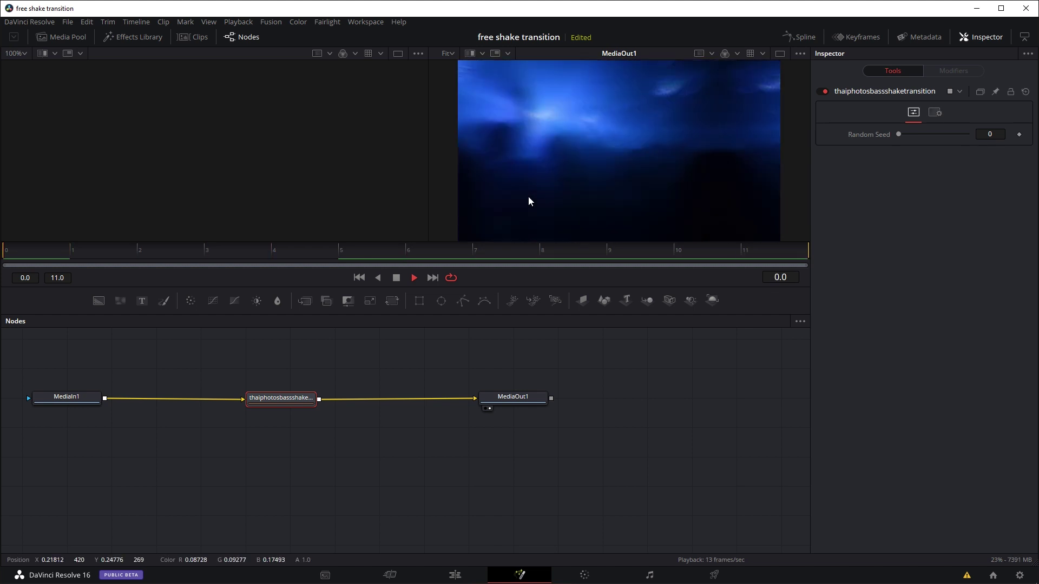
click(397, 278)
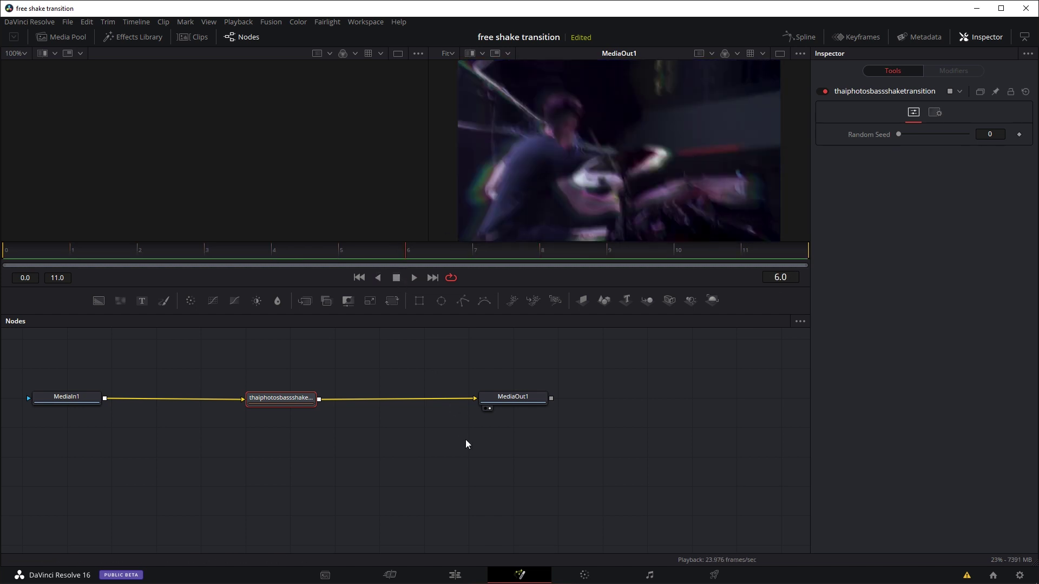
click(458, 573)
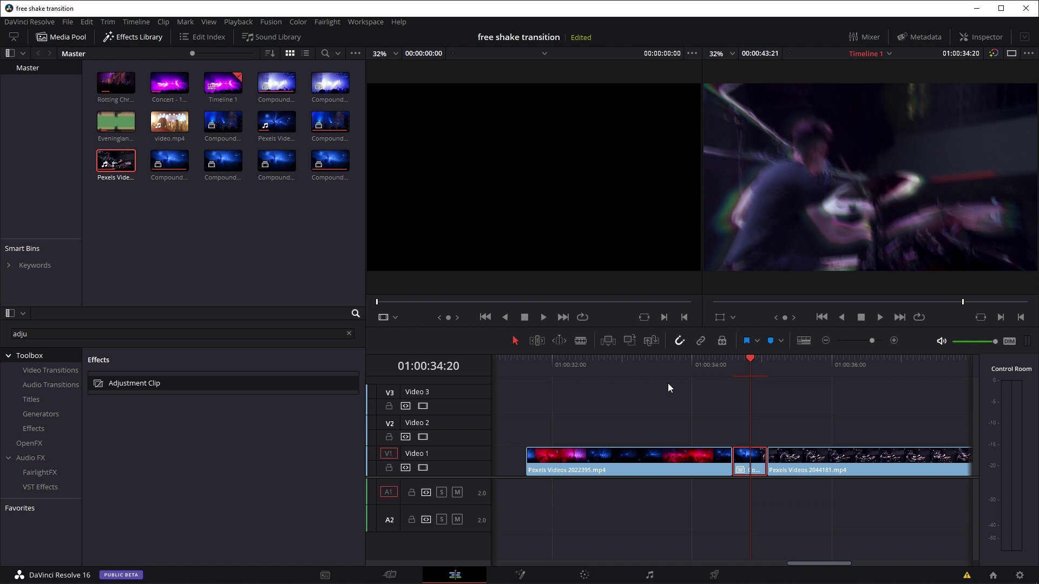
click(681, 365)
key(space)
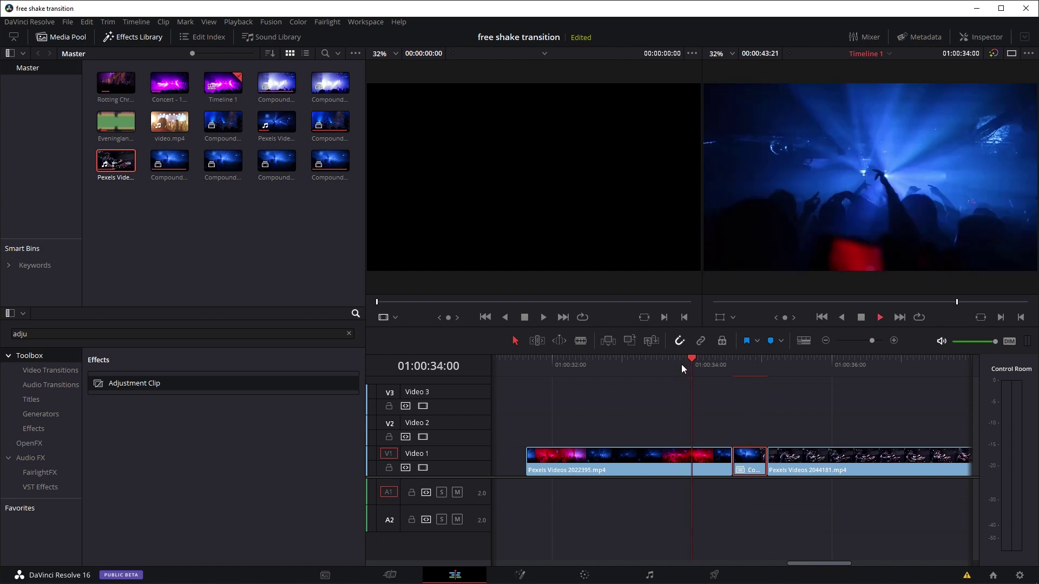
click(678, 368)
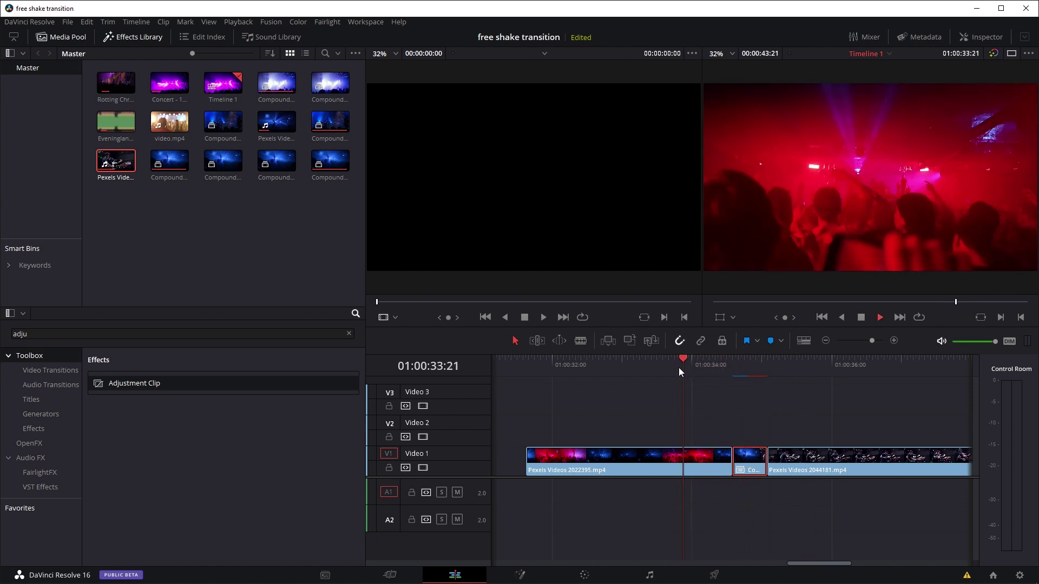
click(677, 367)
key(space)
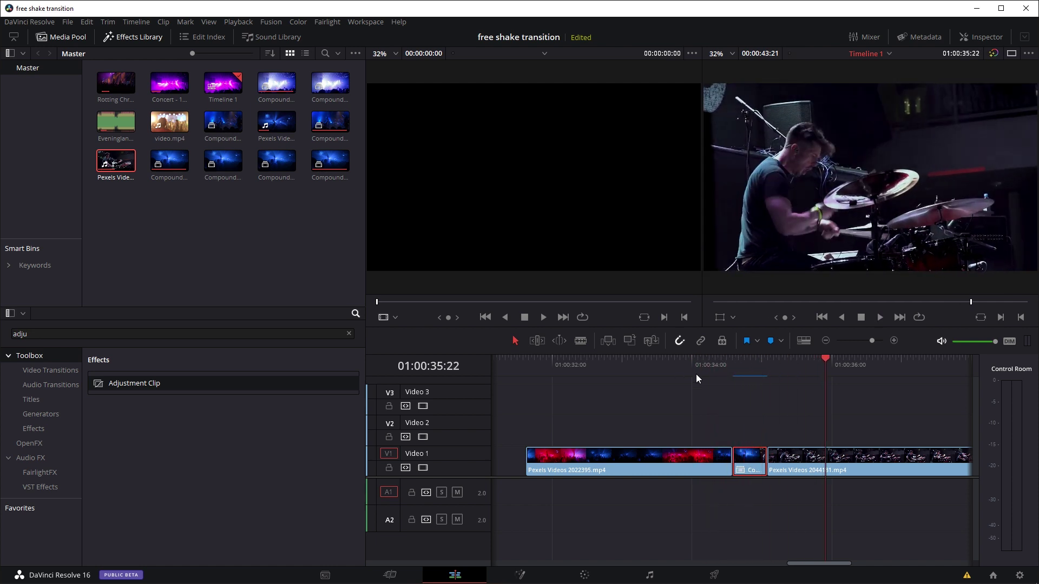
click(731, 368)
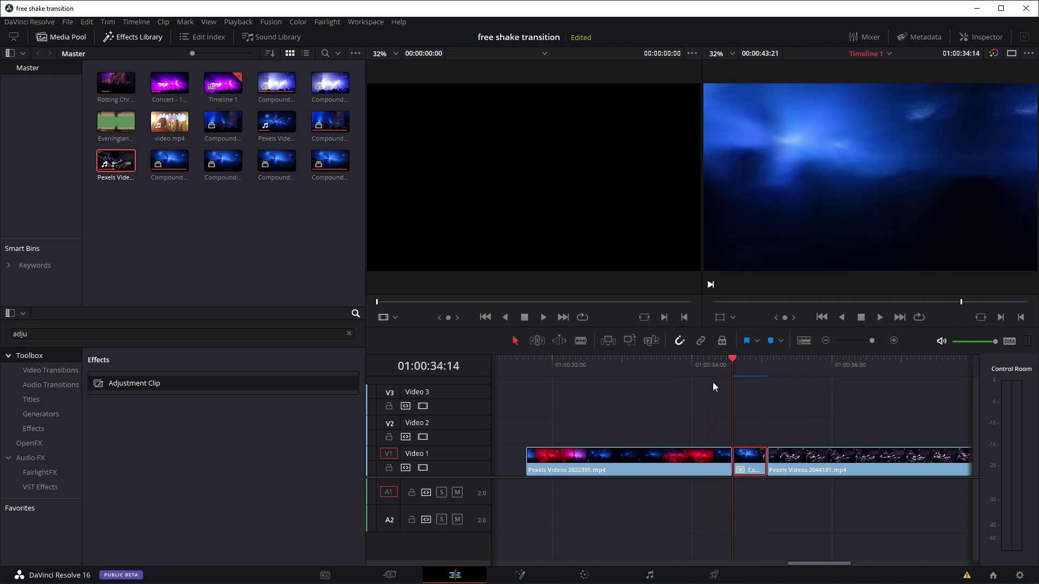
Step: In Fusion, try Random Seed values like 7480 and 0 on the shake macro, settling on 1290
click(522, 575)
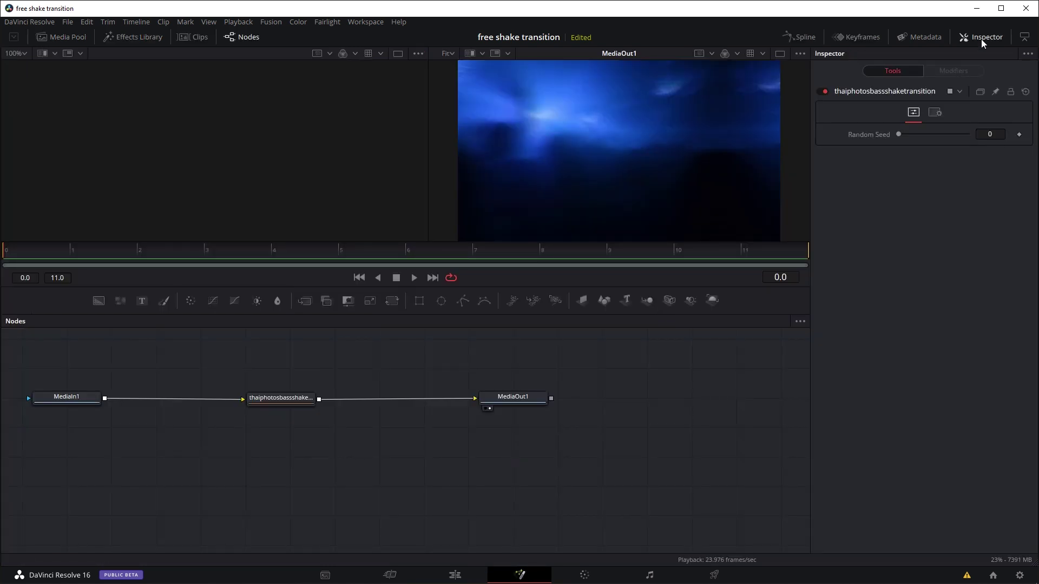
click(982, 39)
click(982, 39)
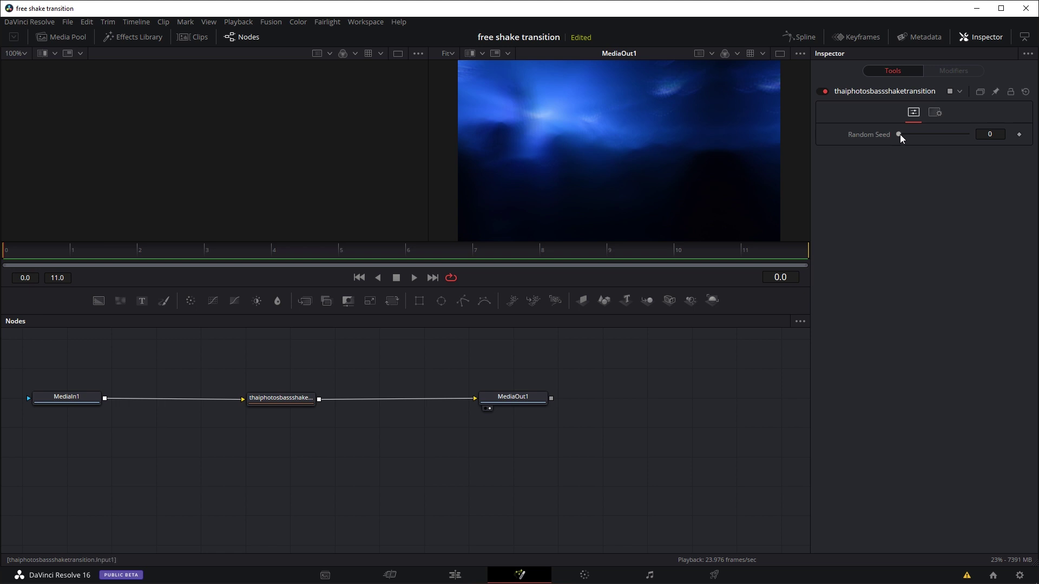
drag(900, 134, 915, 135)
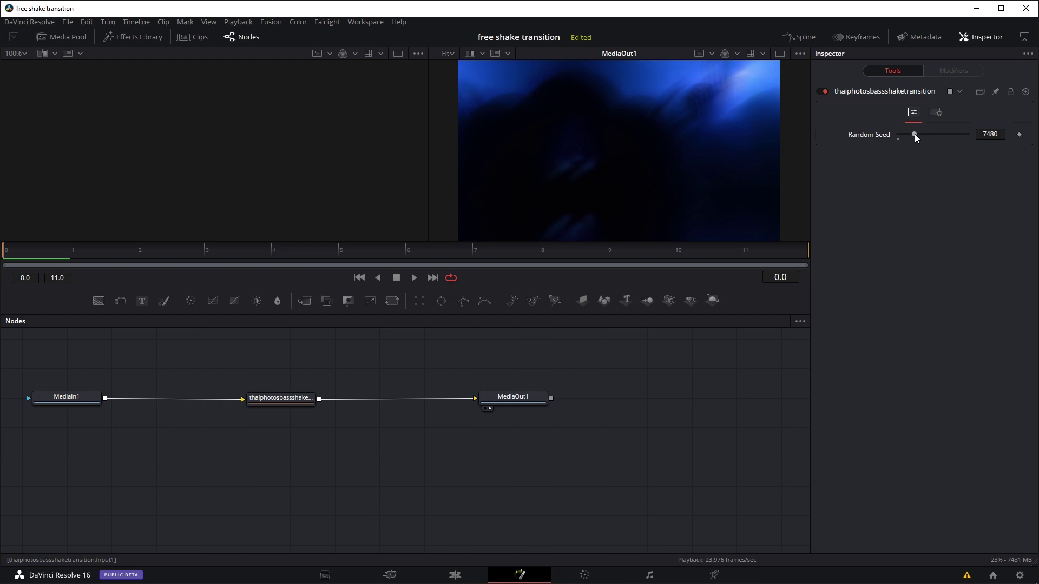
mouse_move(914, 134)
mouse_down()
mouse_move(930, 133)
mouse_move(881, 134)
mouse_move(908, 134)
mouse_up()
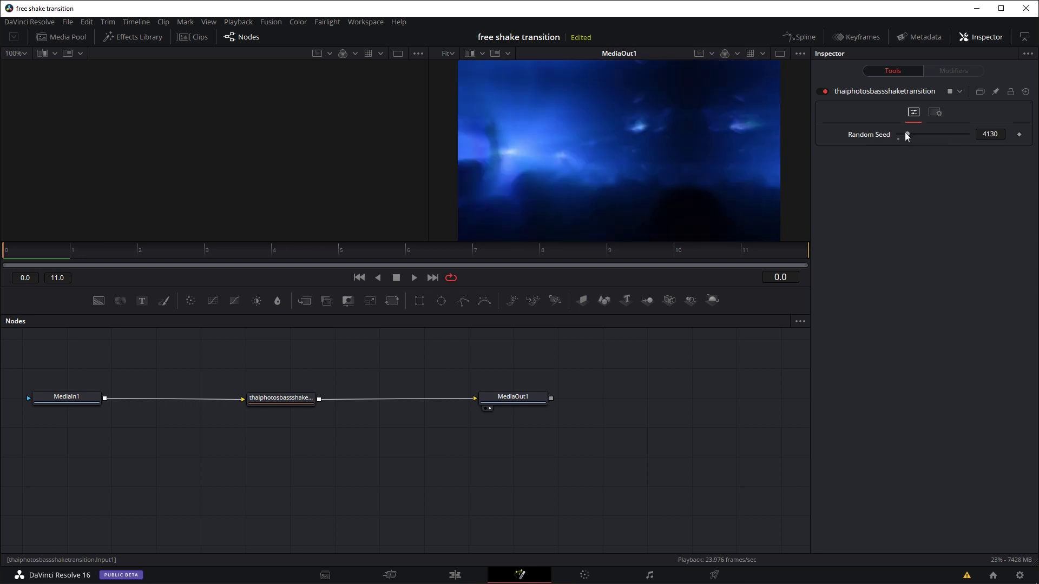
click(414, 279)
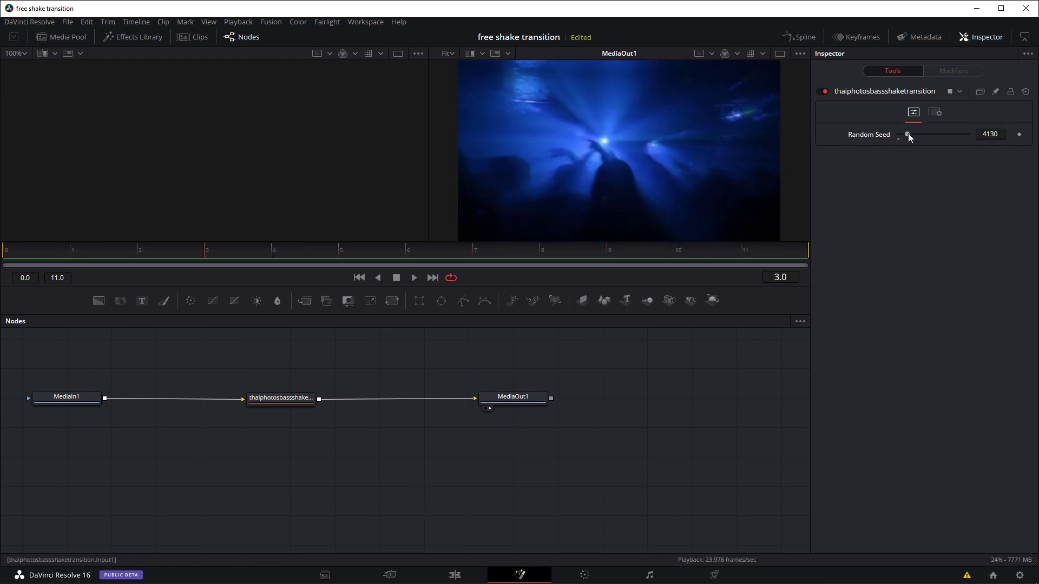
drag(907, 133, 891, 134)
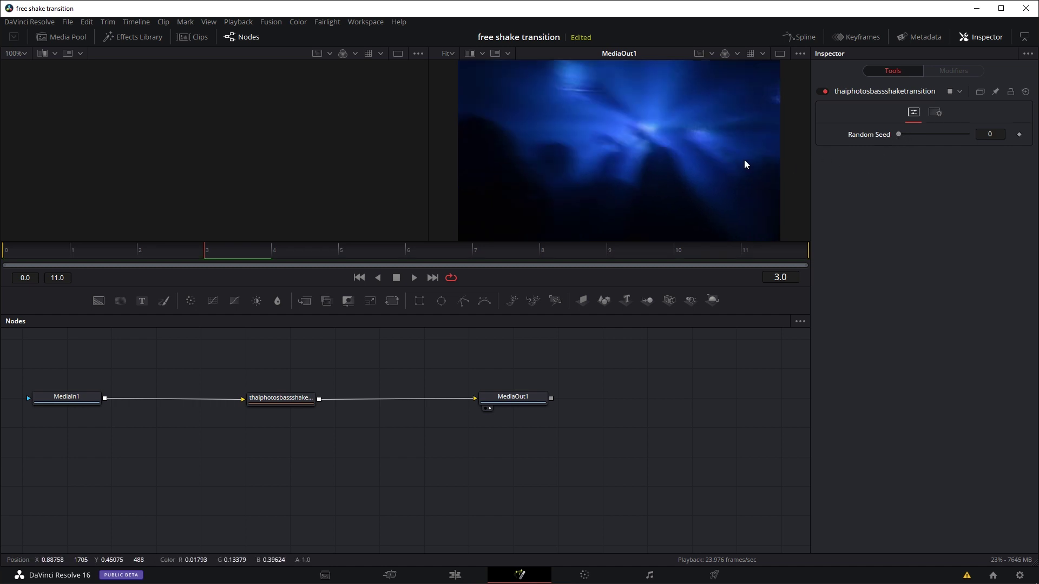
drag(900, 131, 901, 132)
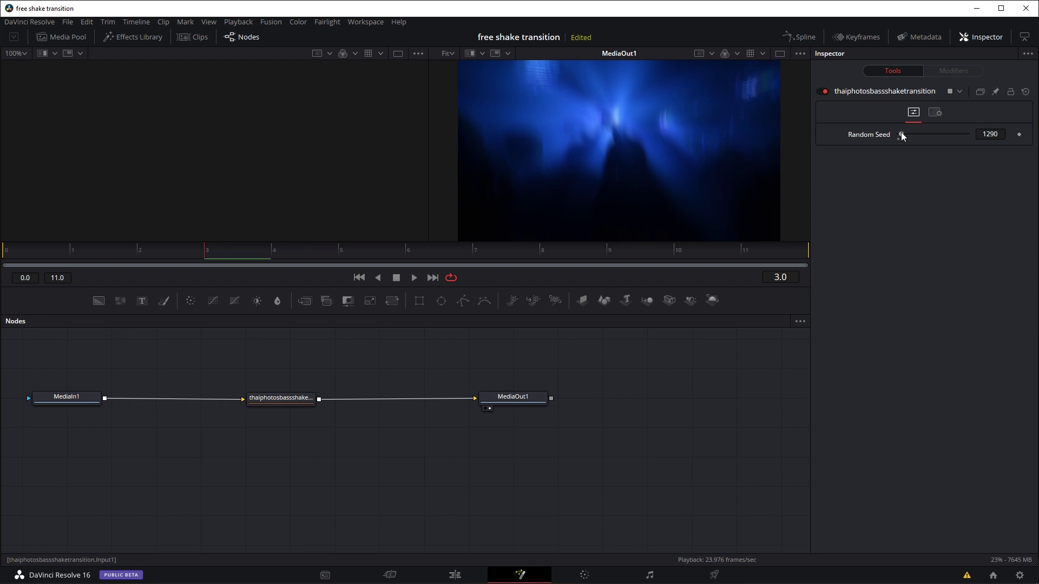
Step: Back on the Edit page, play the reseeded transition from just before the cut, replaying it twice
click(454, 577)
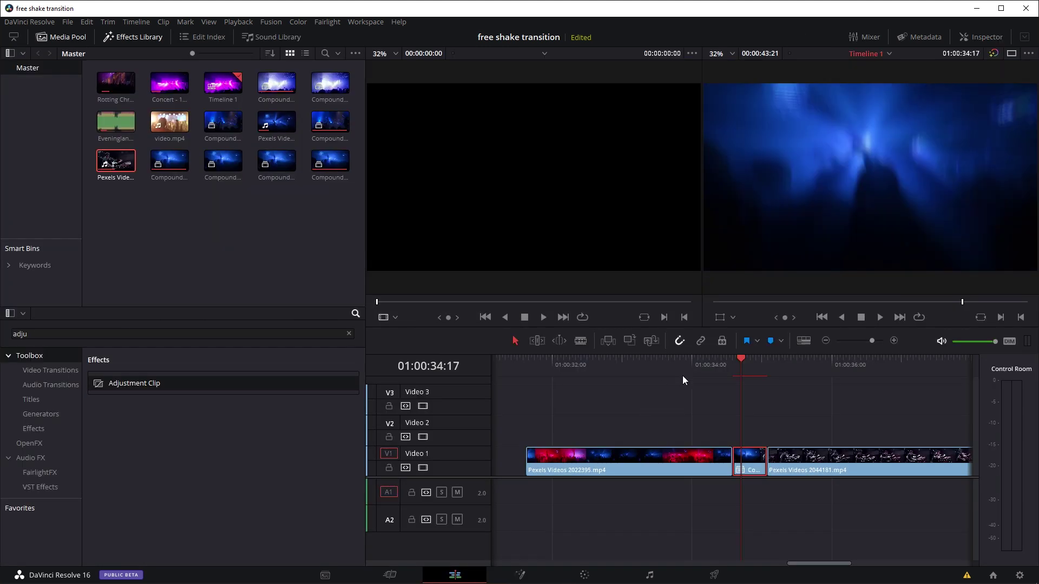
click(686, 372)
key(space)
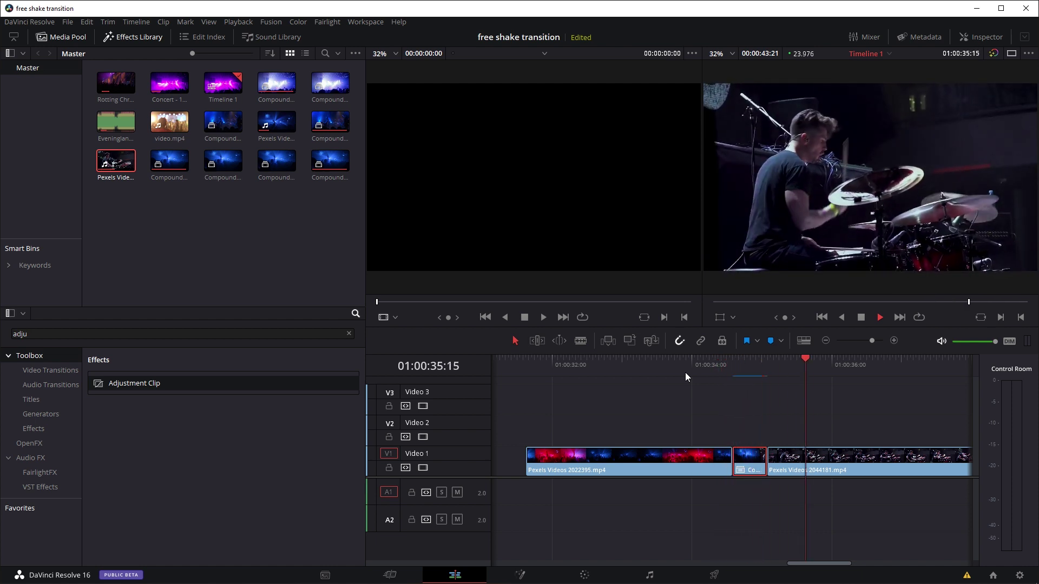
click(685, 372)
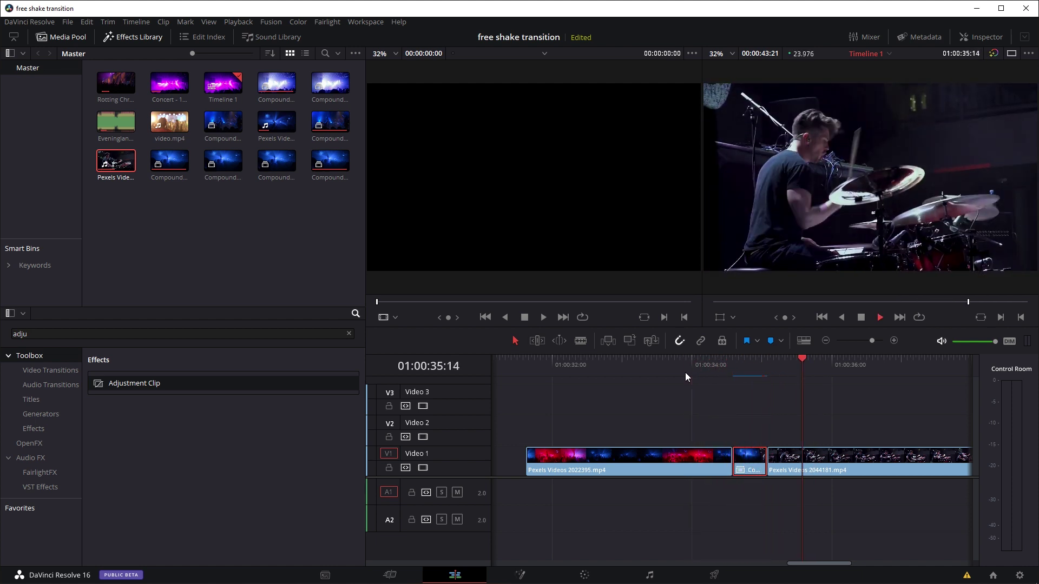
click(685, 372)
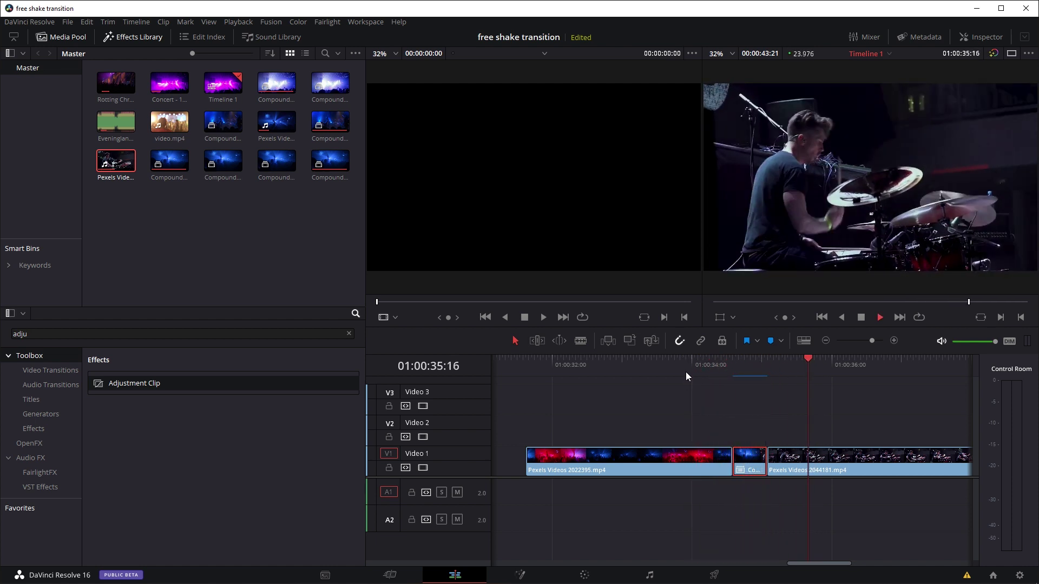